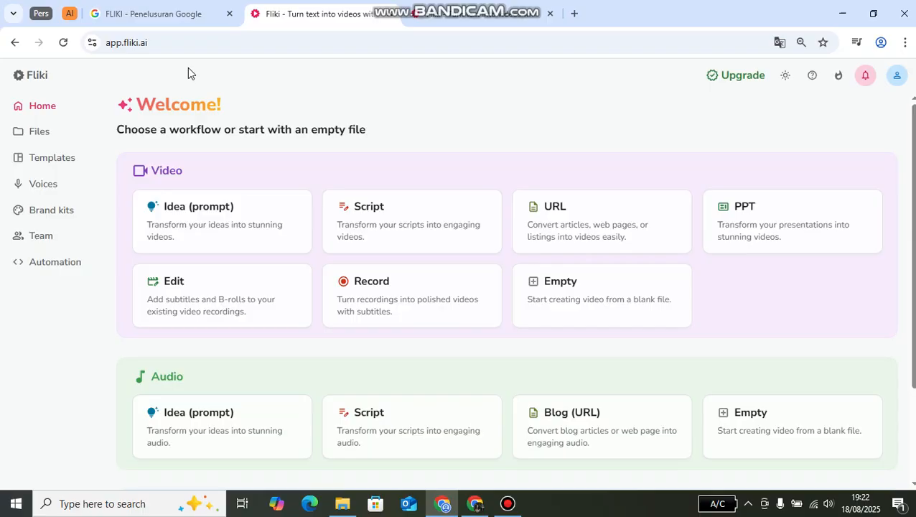
- Open the Fliki website from the Google search results for FLIKI
click(192, 24)
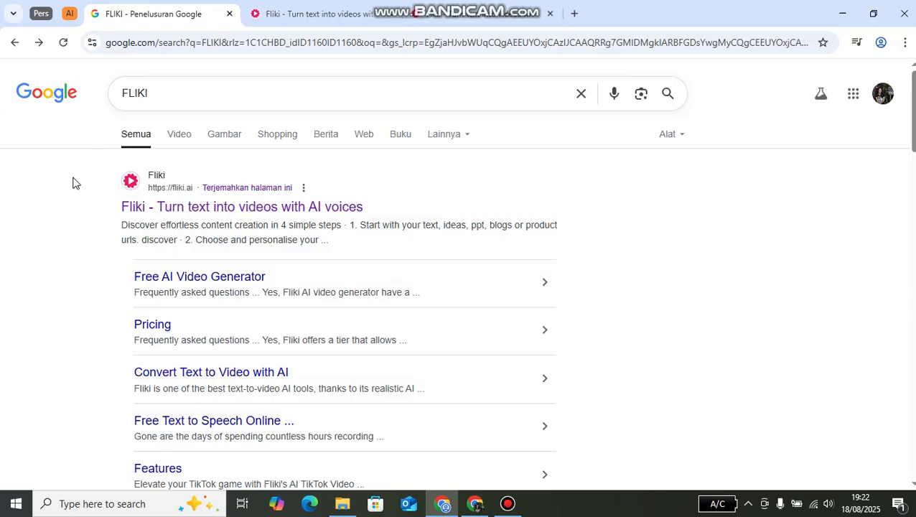
click(168, 91)
click(32, 152)
click(152, 208)
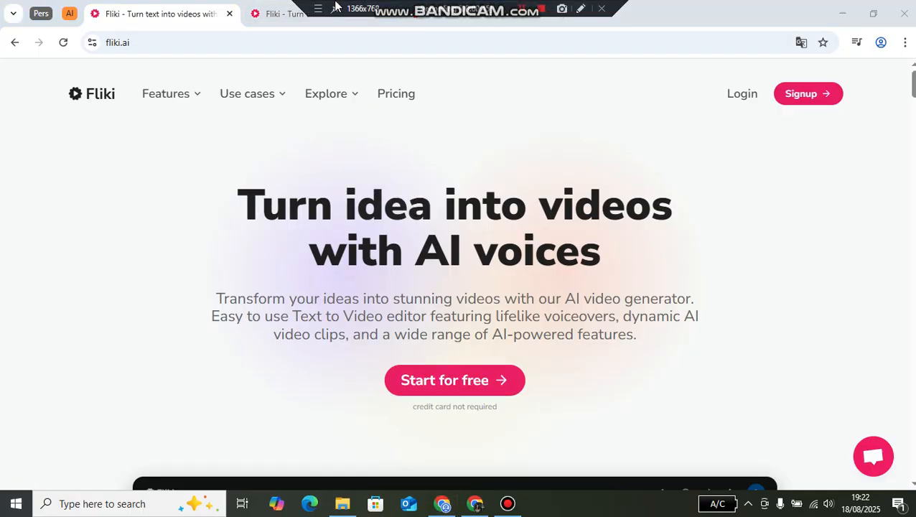
- Return to the Fliki app and look over the Video, Audio and Design workflows on its home page
click(273, 12)
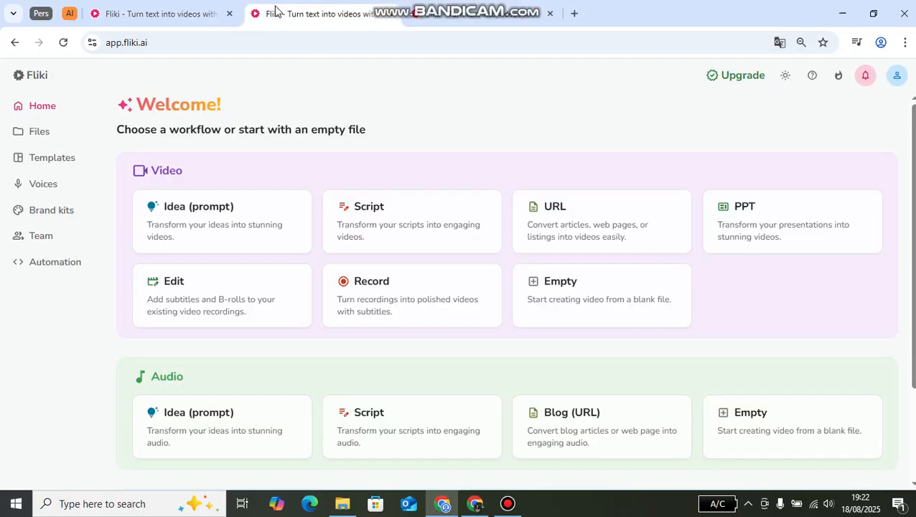
mouse_move(413, 4)
scroll(162, 327, down, 2)
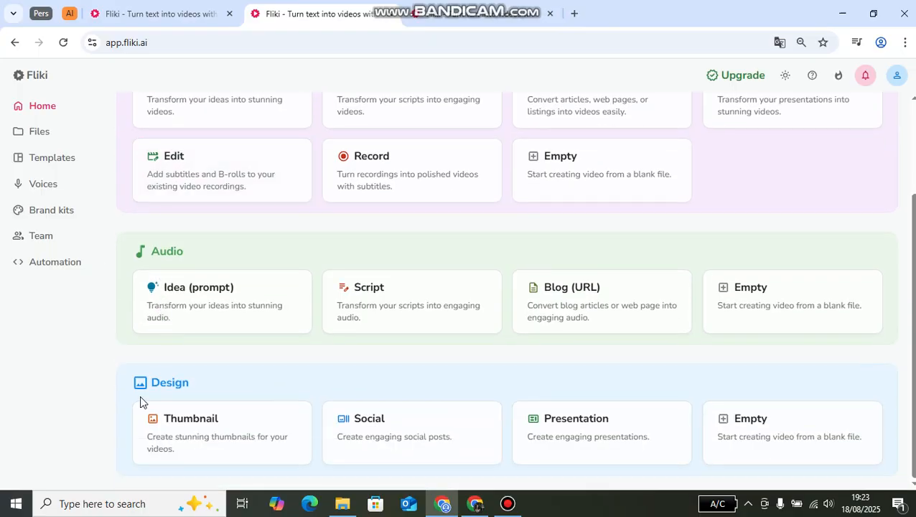
scroll(187, 266, up, 2)
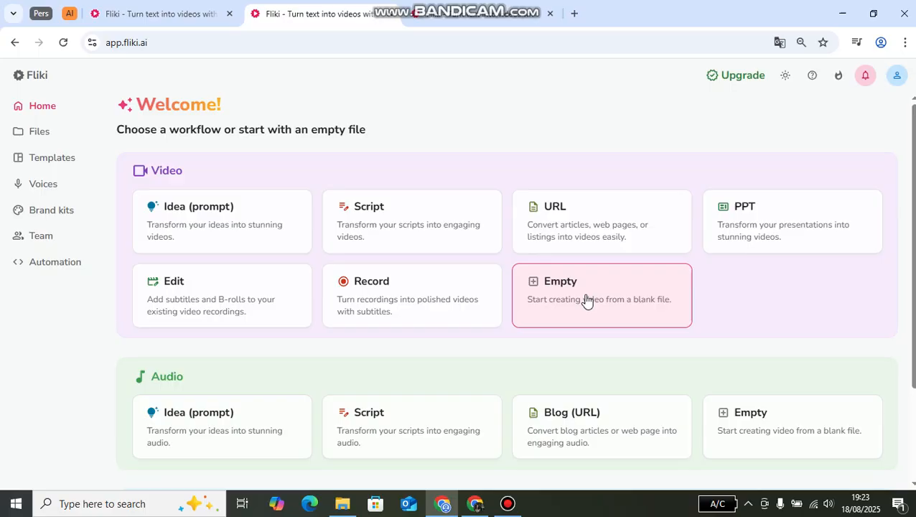
scroll(586, 301, down, 2)
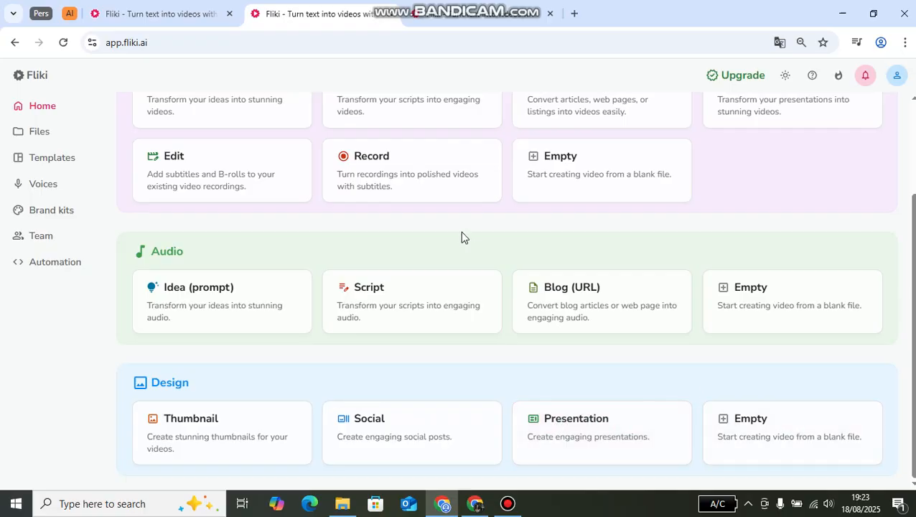
- Look through the Files, Templates, Voices, Brand kits and Team pages and return to the home page
click(53, 134)
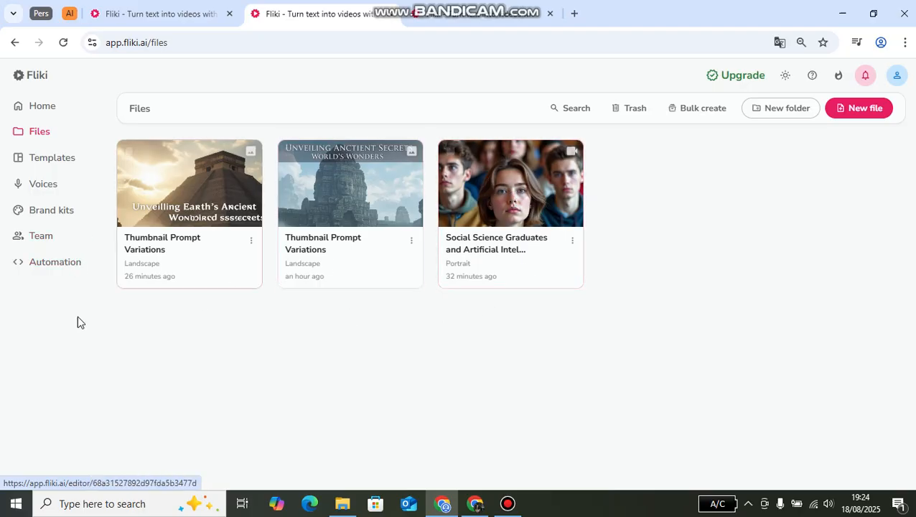
click(68, 166)
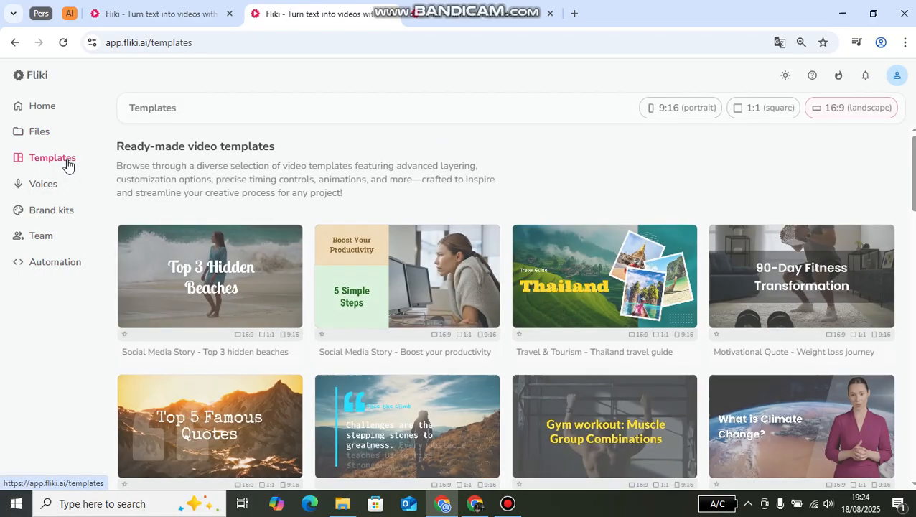
click(37, 186)
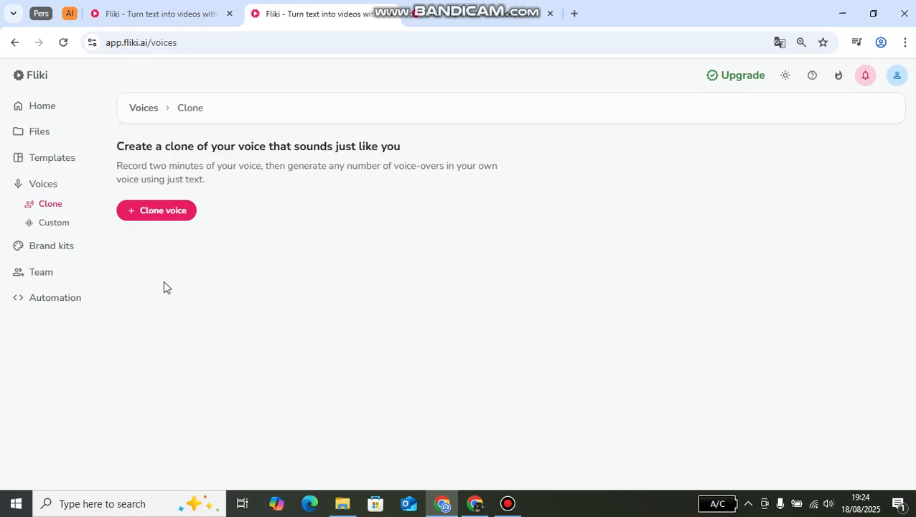
click(54, 251)
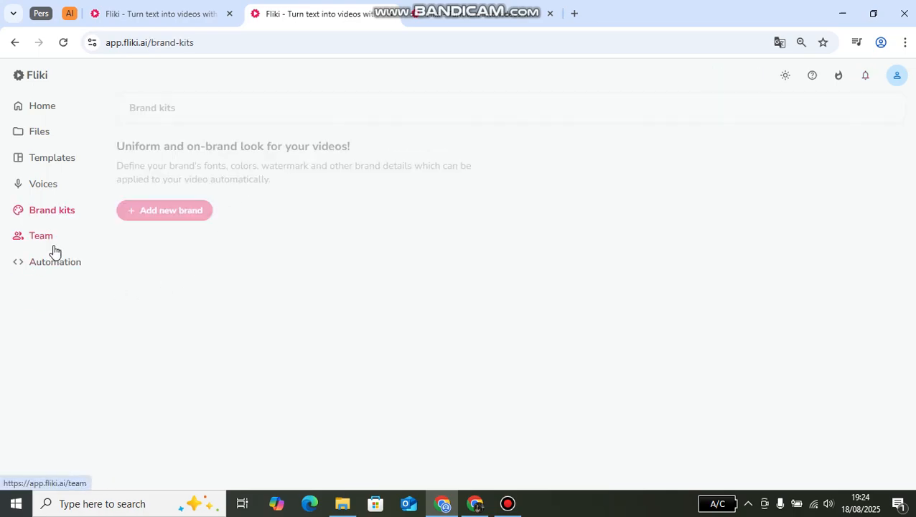
click(42, 240)
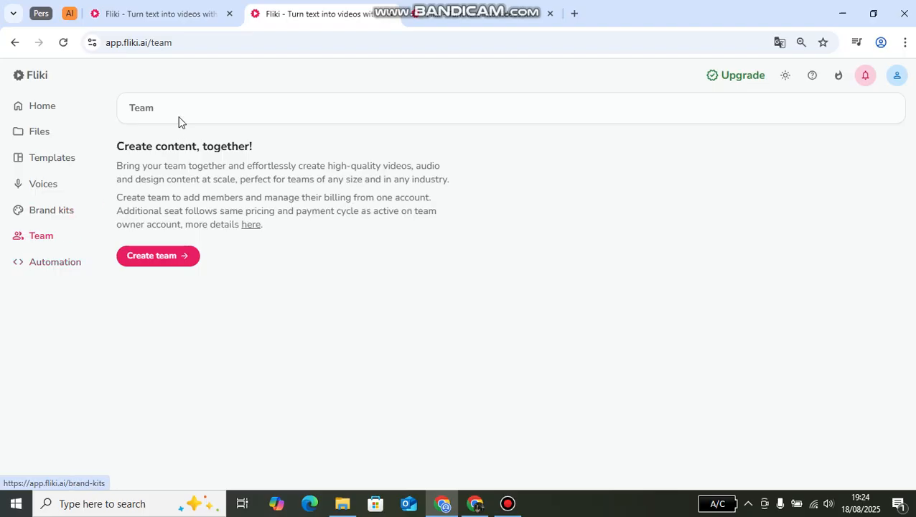
click(26, 107)
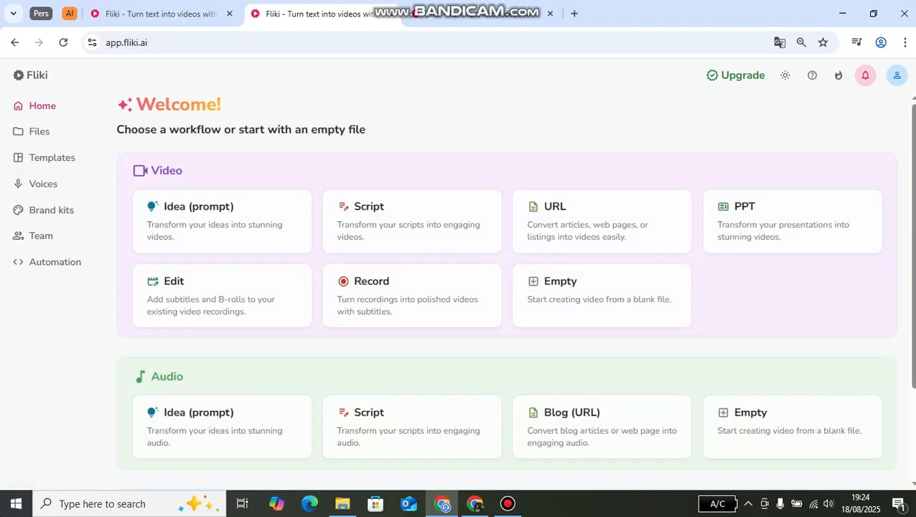
- Check the credit usage and reset date on the account page and return to the home page
click(898, 78)
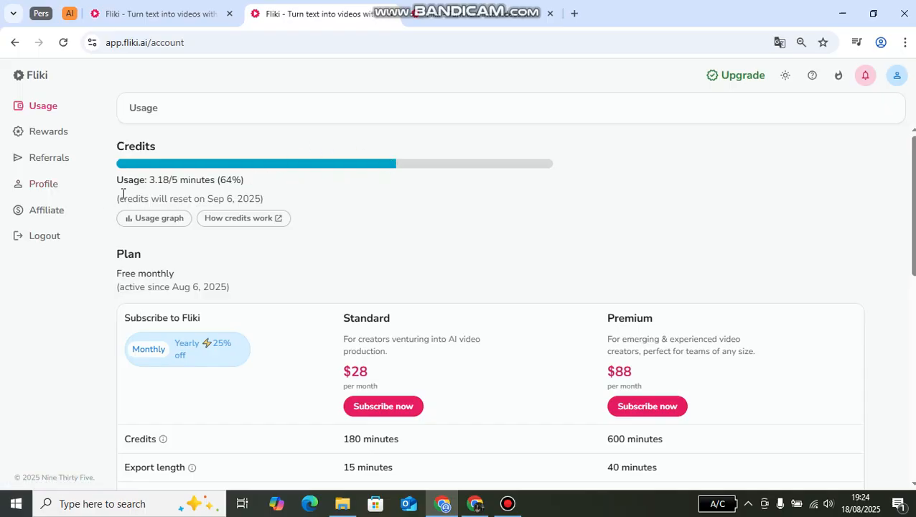
drag(119, 199, 281, 200)
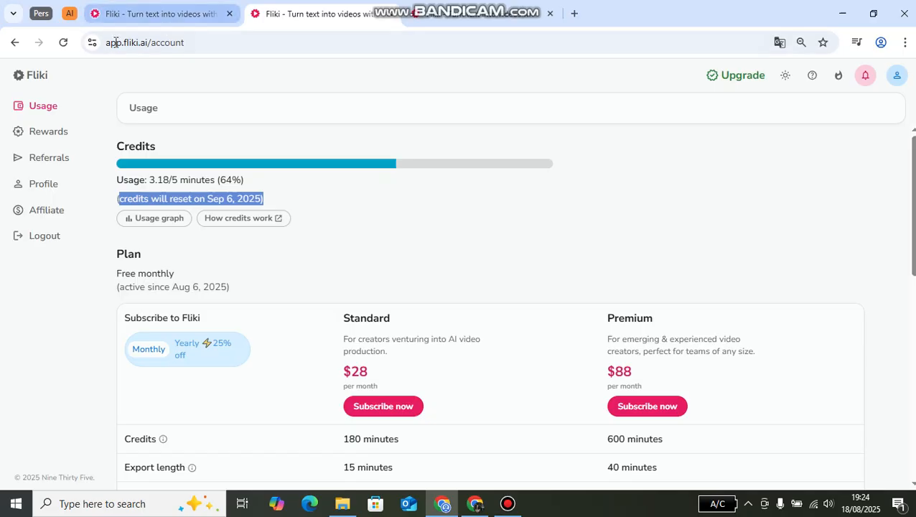
click(29, 72)
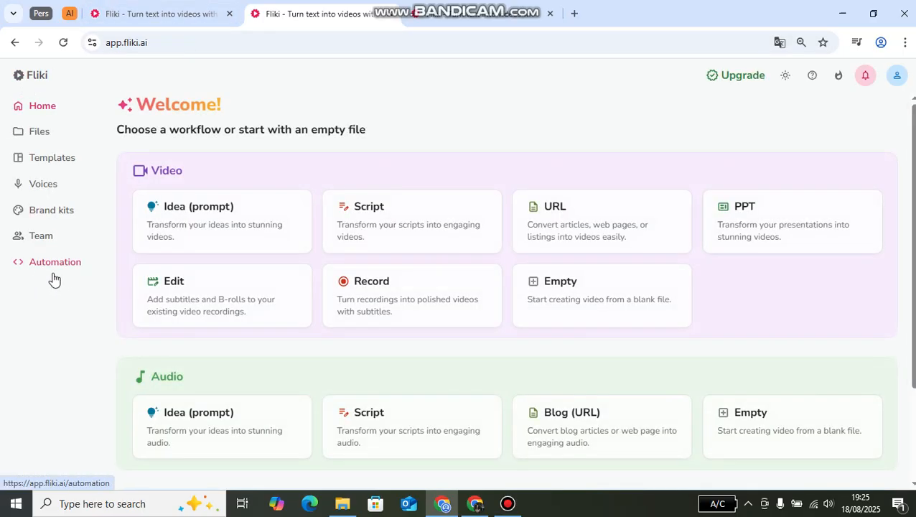
- Start an idea-to-video using the open project's title, "Social Science Graduates and Artificial Intelligence", as the prompt and have AI enhance it
click(168, 216)
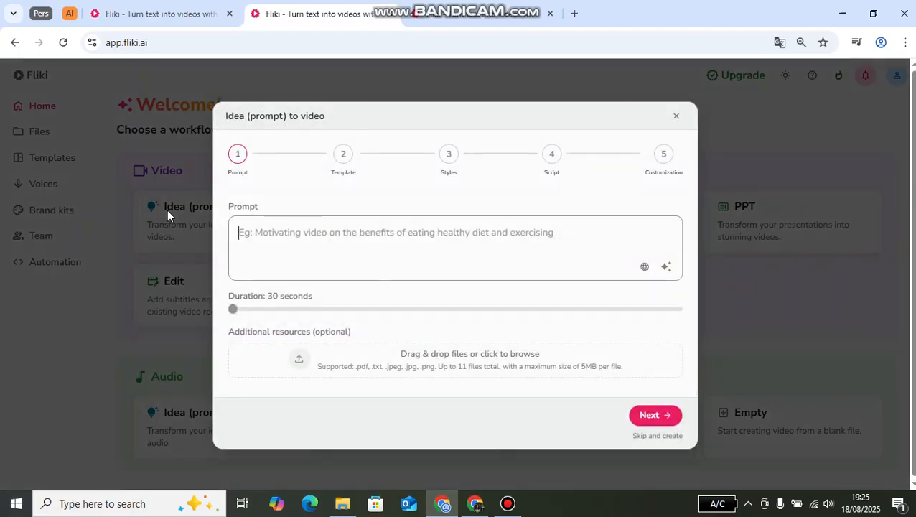
click(445, 17)
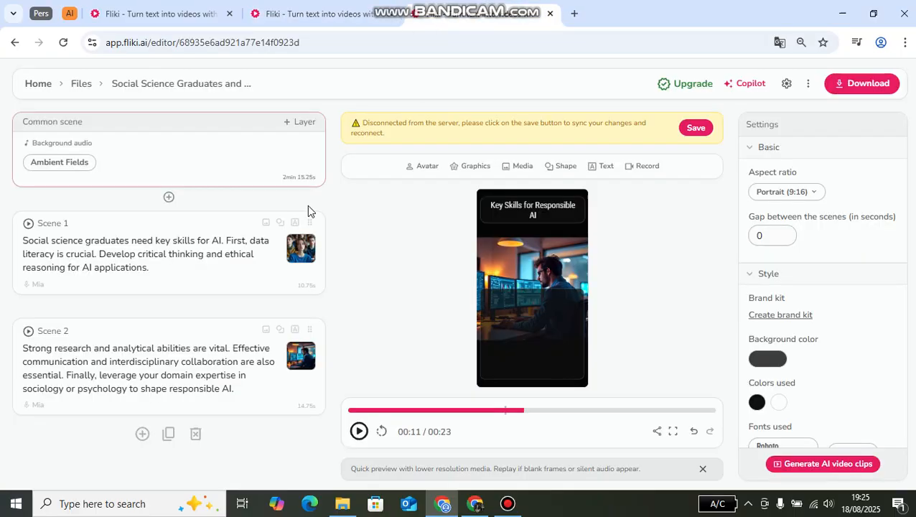
click(148, 87)
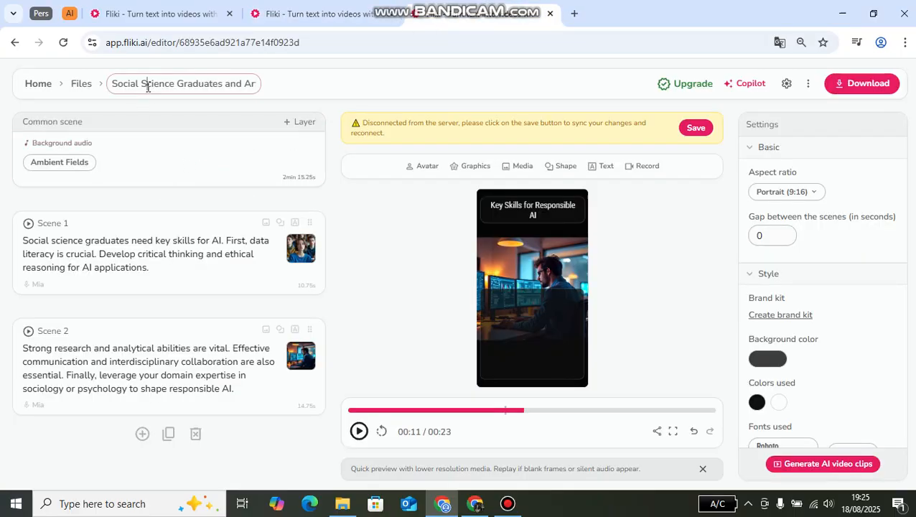
key(ctrl+a)
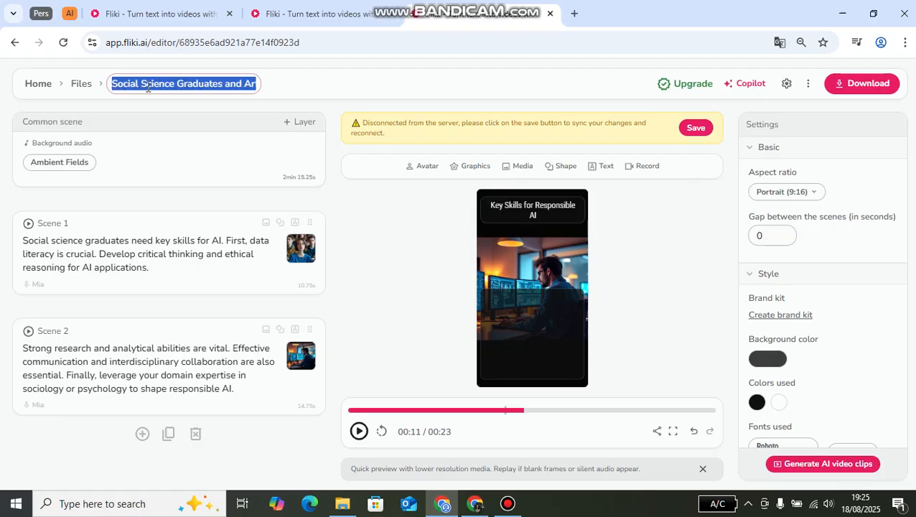
click(280, 20)
text(Social Science Graduates and Artificial Intelligence)
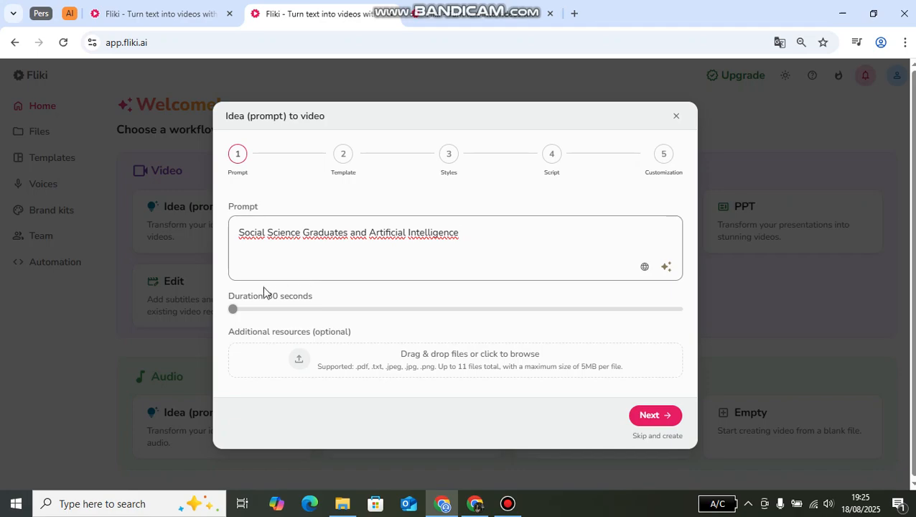
click(667, 267)
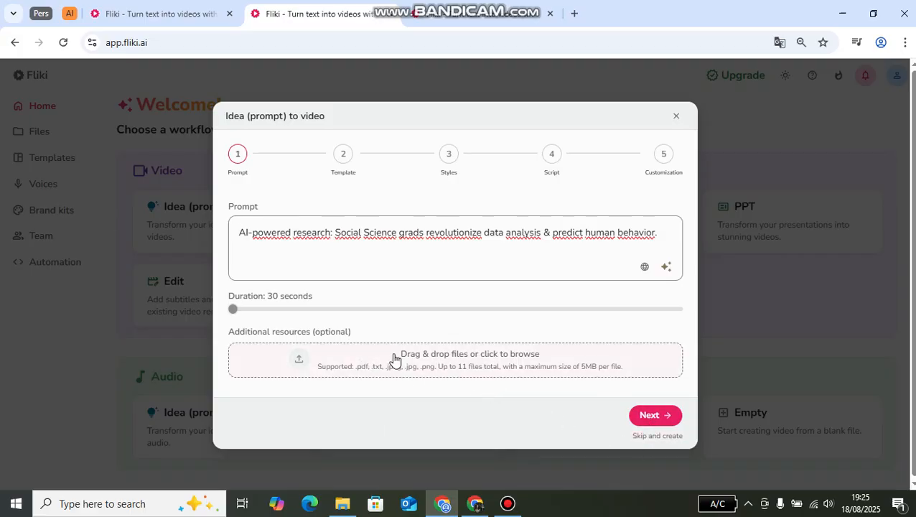
- Submit the prompt, browse the landscape video templates and skip choosing one
click(660, 417)
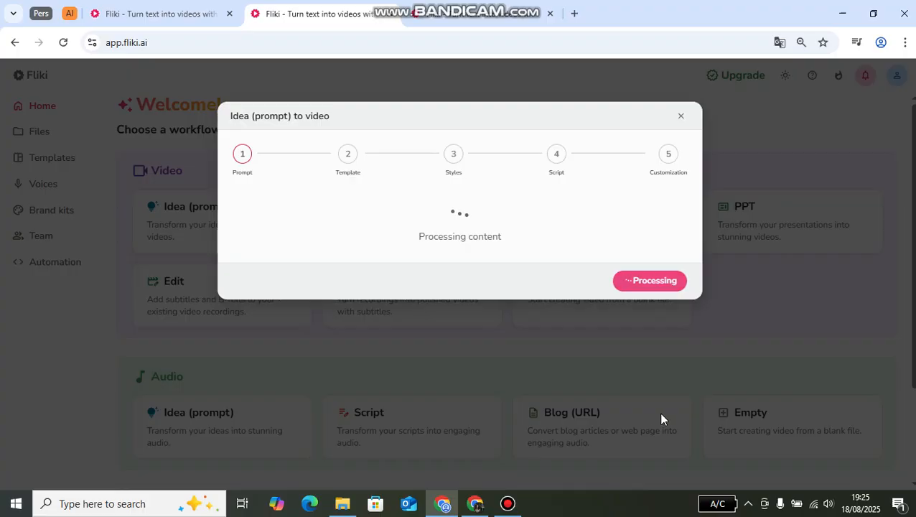
mouse_move(445, 6)
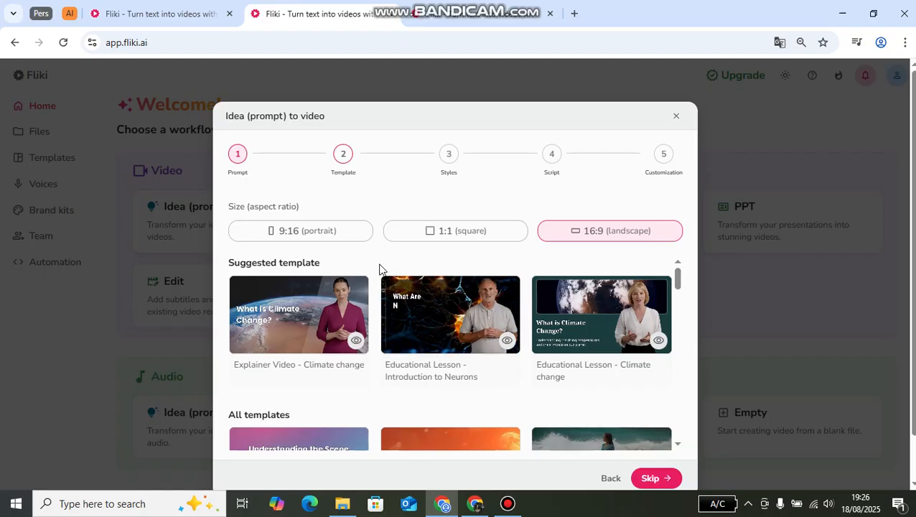
scroll(365, 327, down, 4)
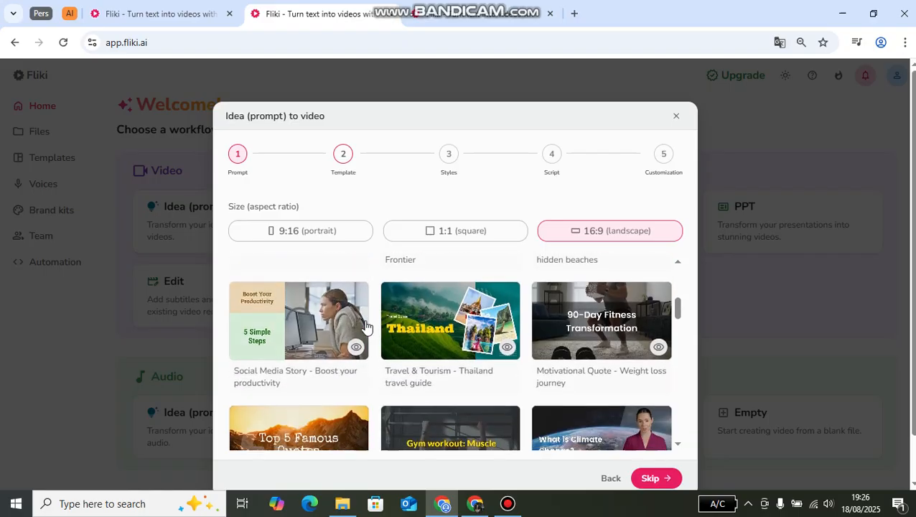
scroll(364, 327, up, 5)
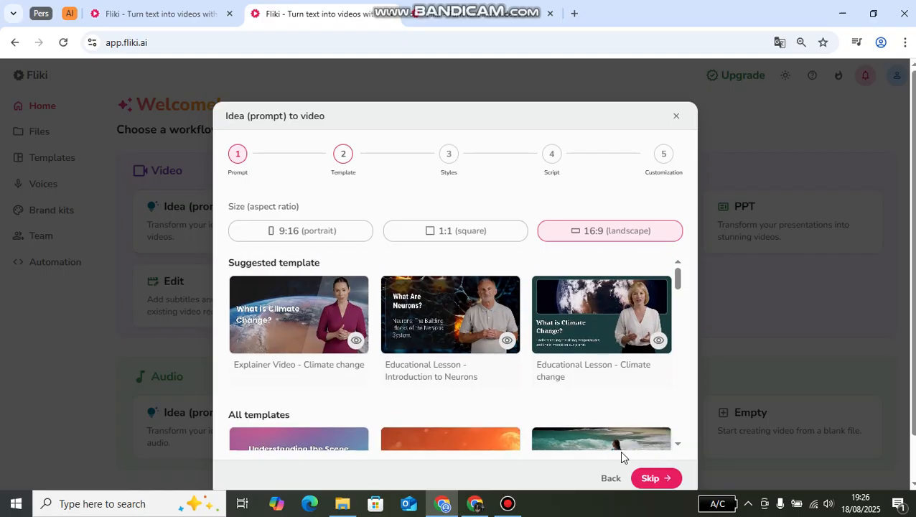
click(654, 478)
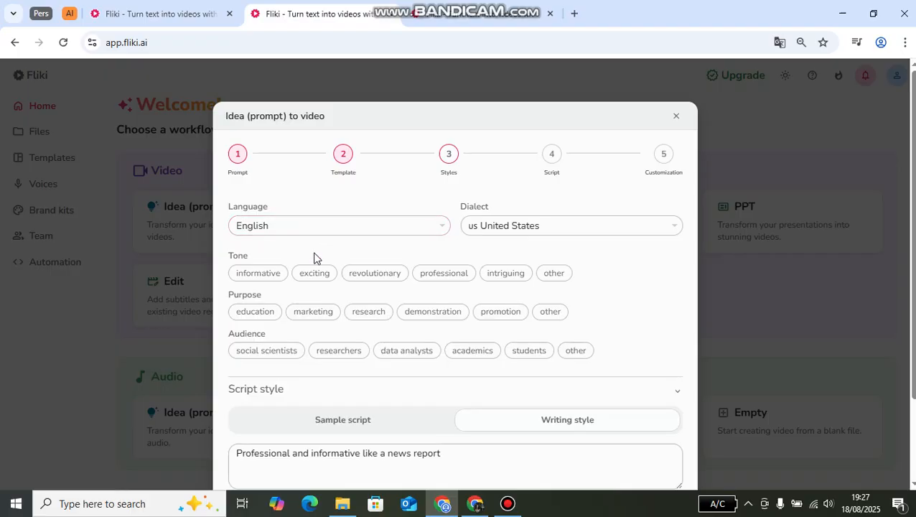
- Set the video's tone to informative and exciting, leaving the social scientists audience unselected
click(263, 280)
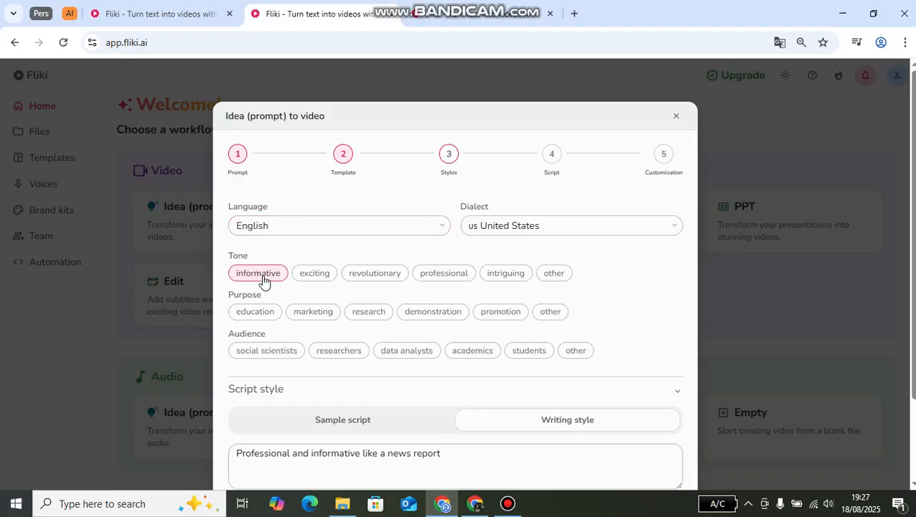
click(307, 282)
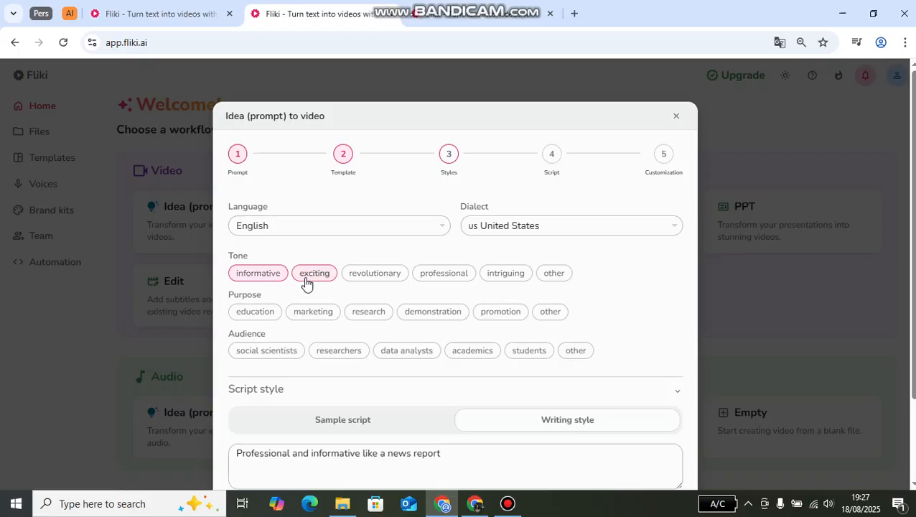
click(286, 351)
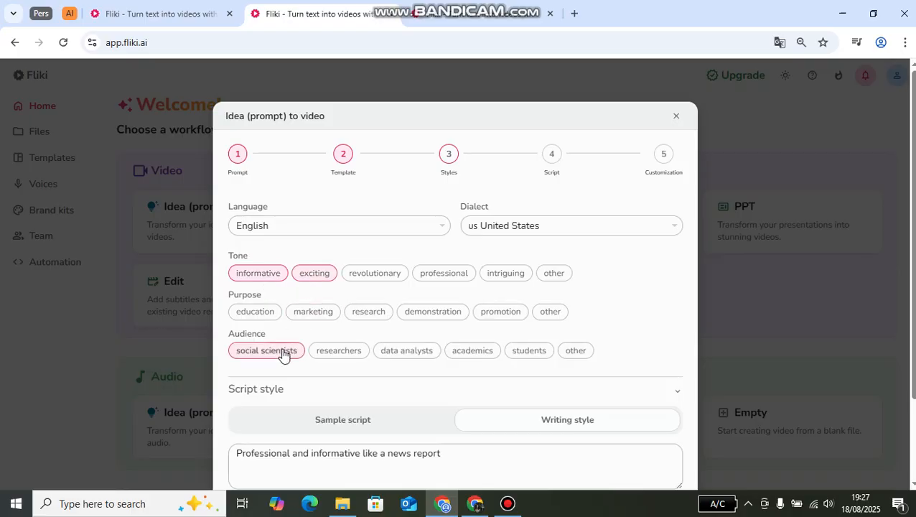
click(283, 344)
- Set the video's purpose to education and promotion and its audience to students and researchers
click(269, 316)
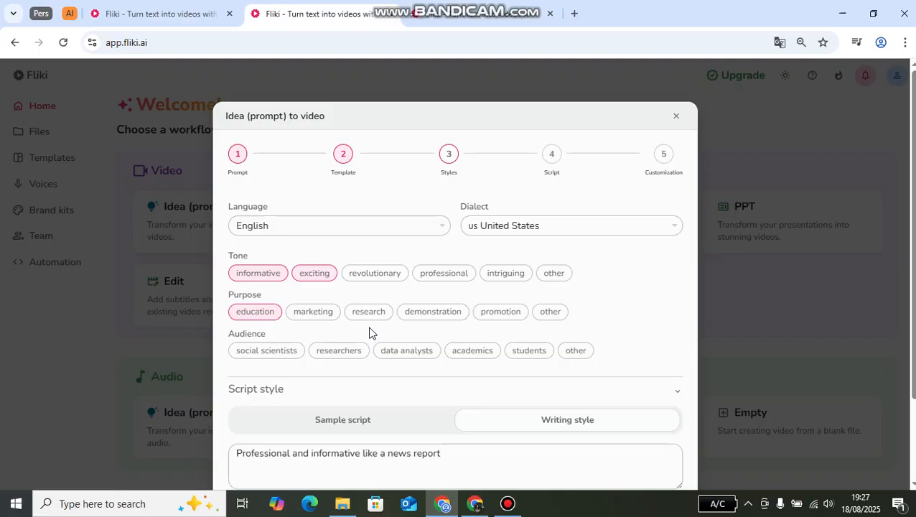
click(493, 321)
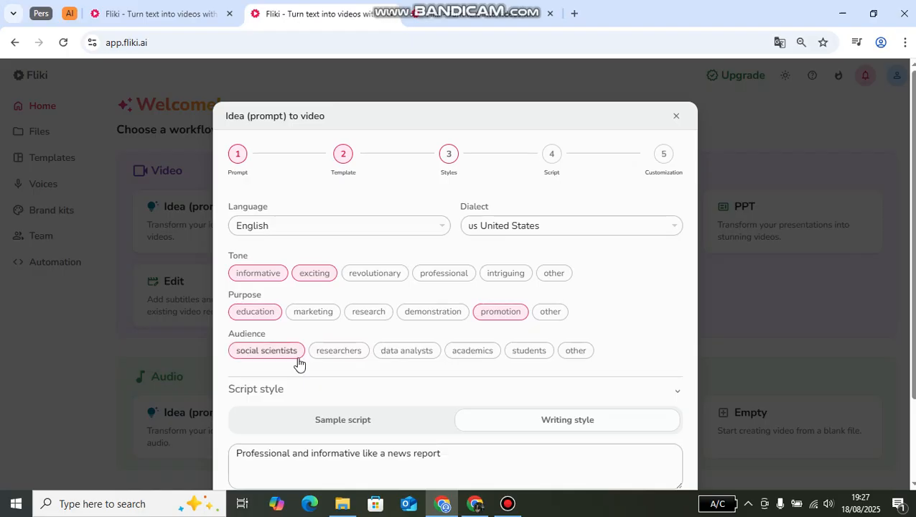
click(530, 351)
click(339, 350)
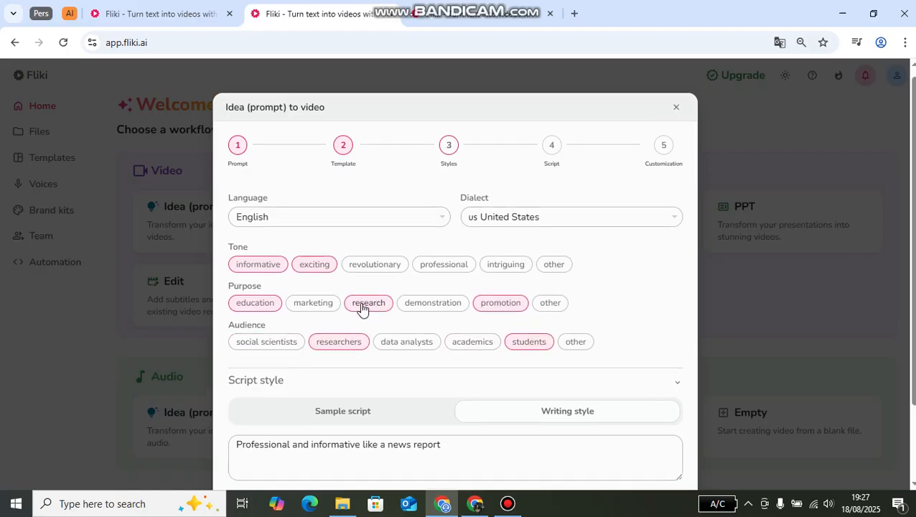
- Check the sample script option under the script style and return to the writing style option
scroll(362, 307, down, 2)
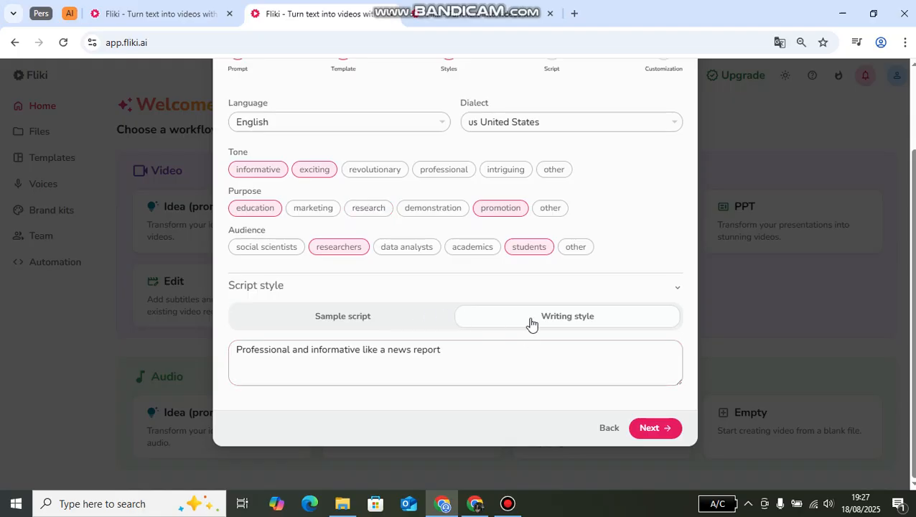
click(328, 320)
click(344, 350)
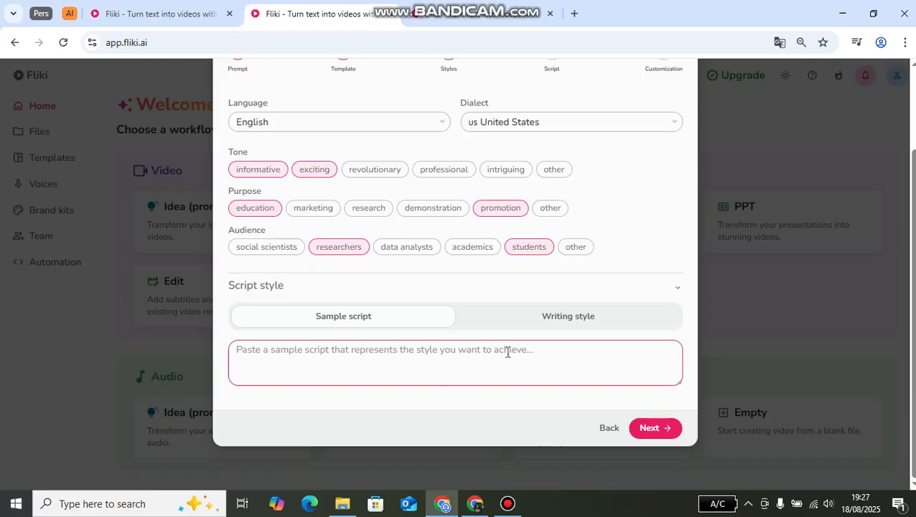
click(568, 325)
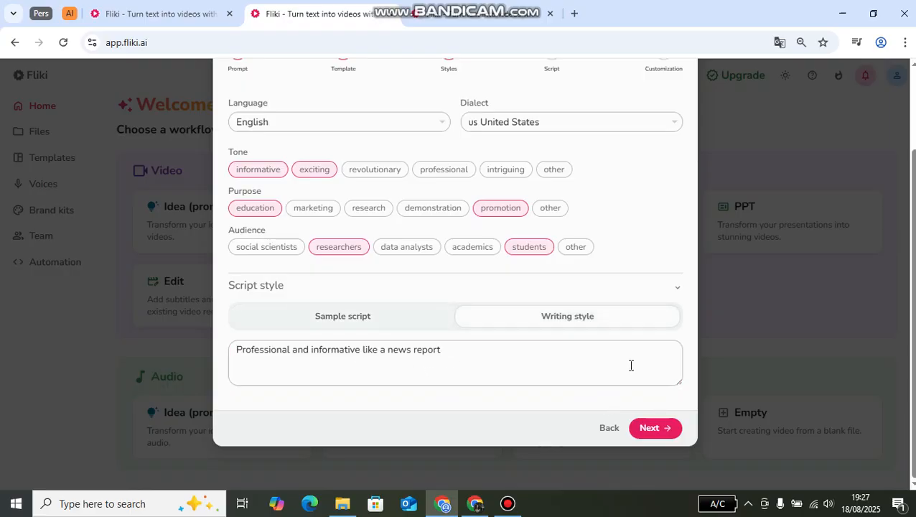
- Generate the voiceover script, accept it as written and keep Cinematic as the AI media style
click(650, 429)
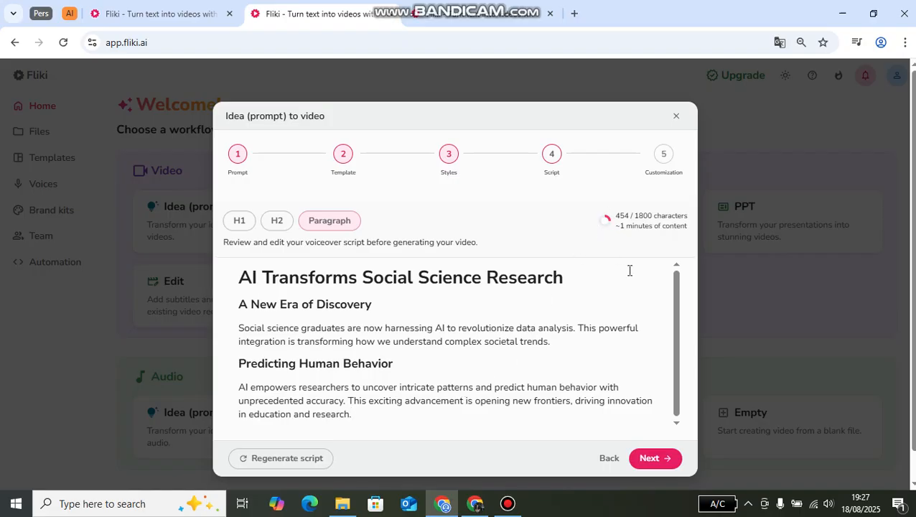
click(645, 460)
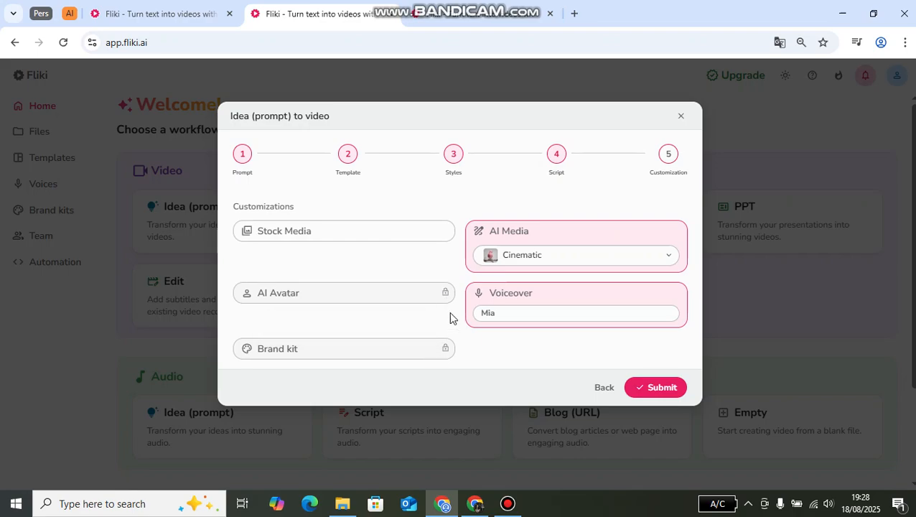
click(538, 258)
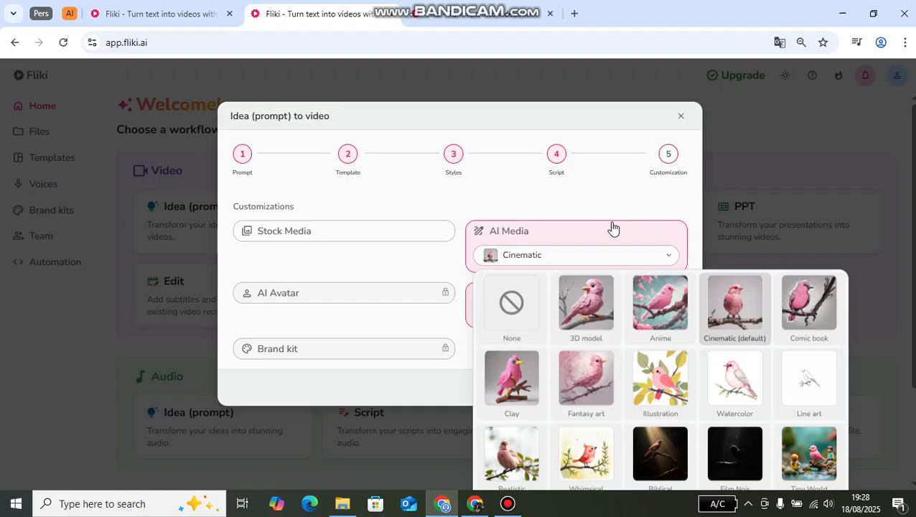
click(721, 301)
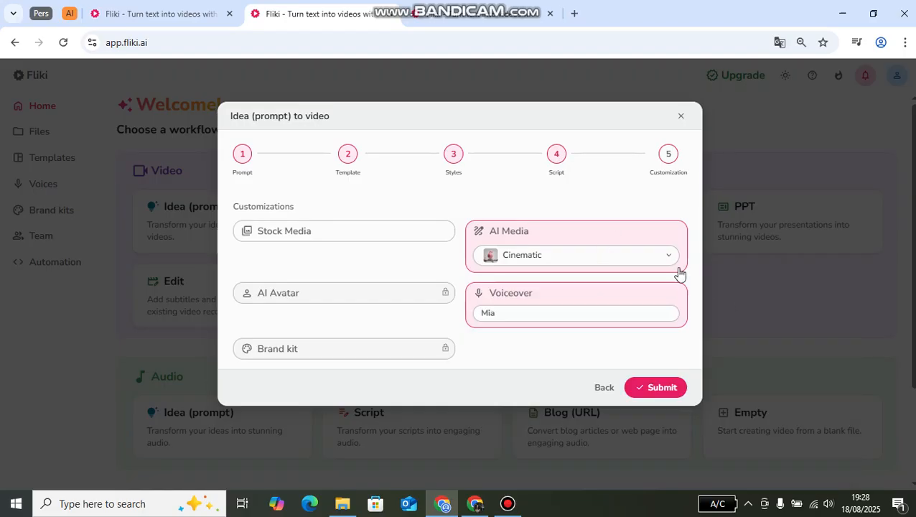
- Look through the available US English voiceover voices and close the selection without changing the voice
click(494, 317)
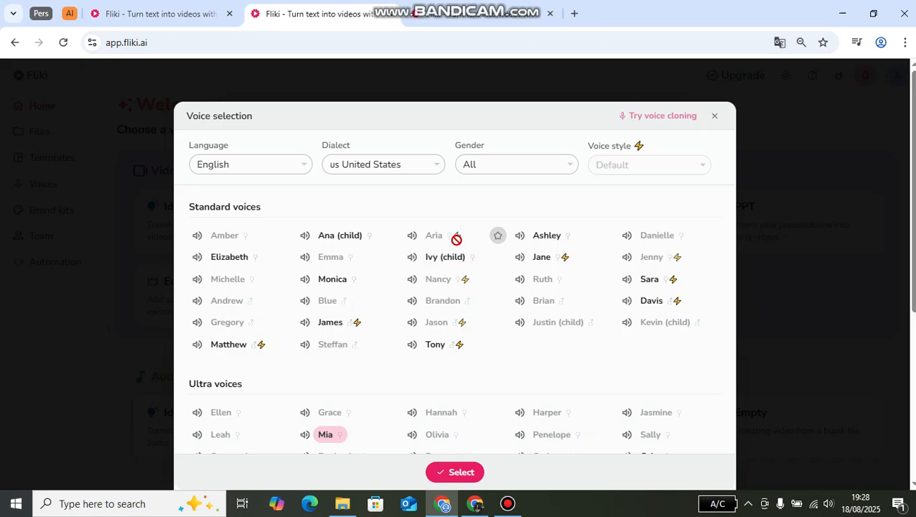
mouse_move(456, 239)
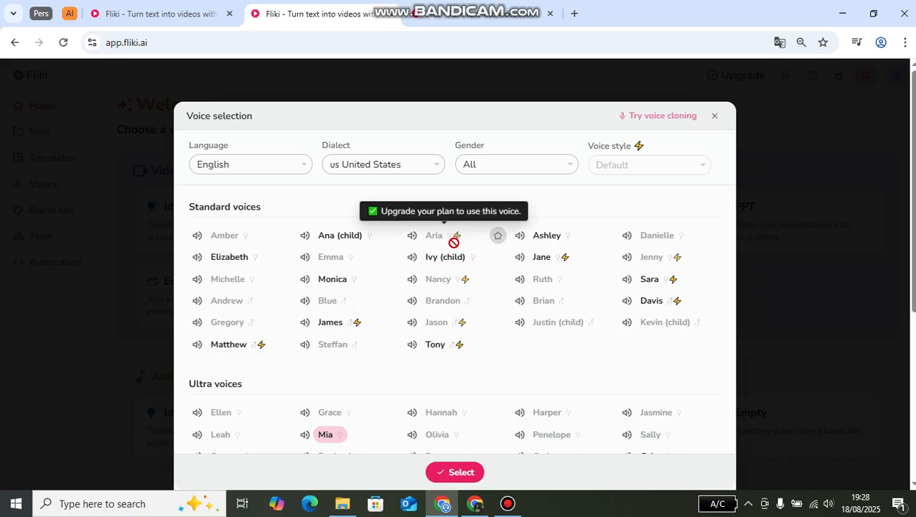
click(714, 116)
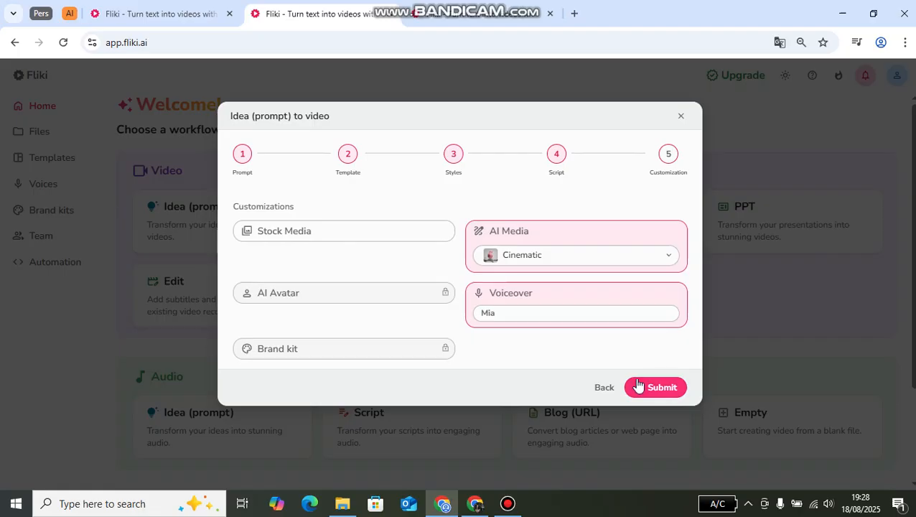
- Close the idea-to-video setup without submitting it and go to the saved files
mouse_move(498, 7)
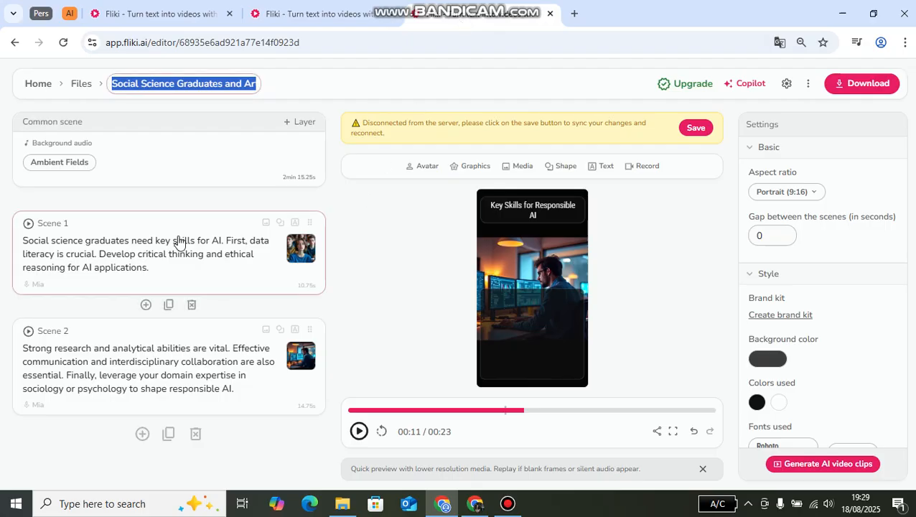
click(316, 12)
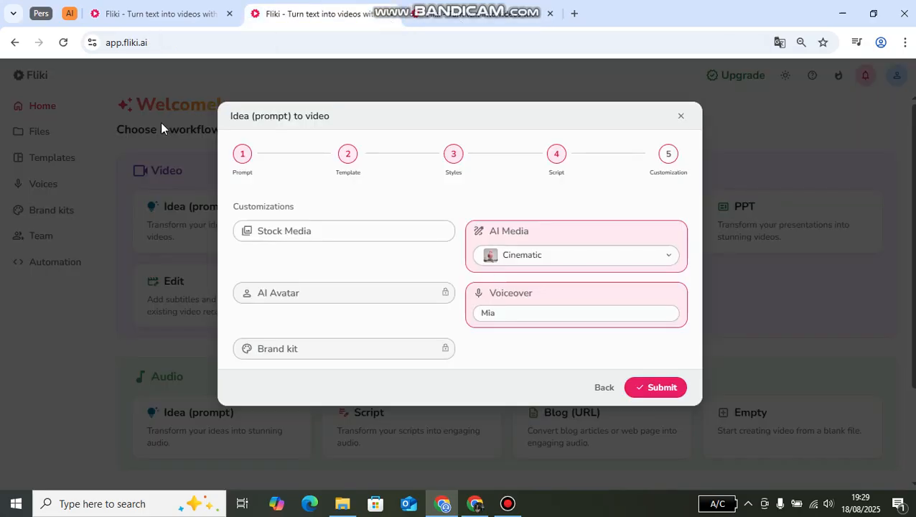
click(681, 116)
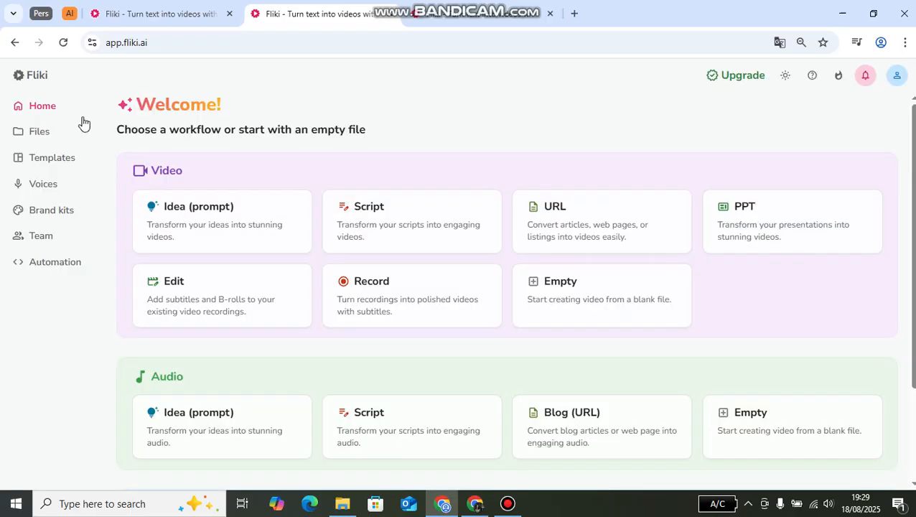
click(38, 135)
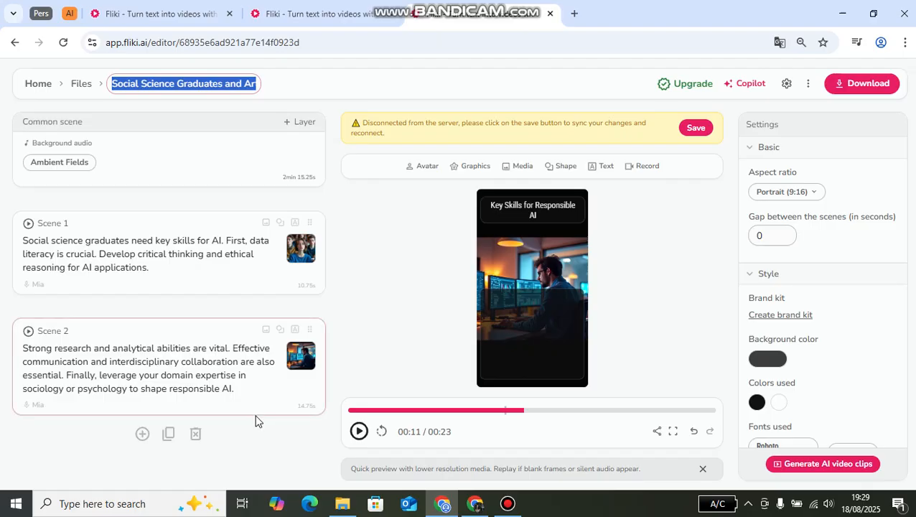
- Play the preview of the existing social science graduates video from its beginning
drag(370, 412, 340, 414)
click(359, 432)
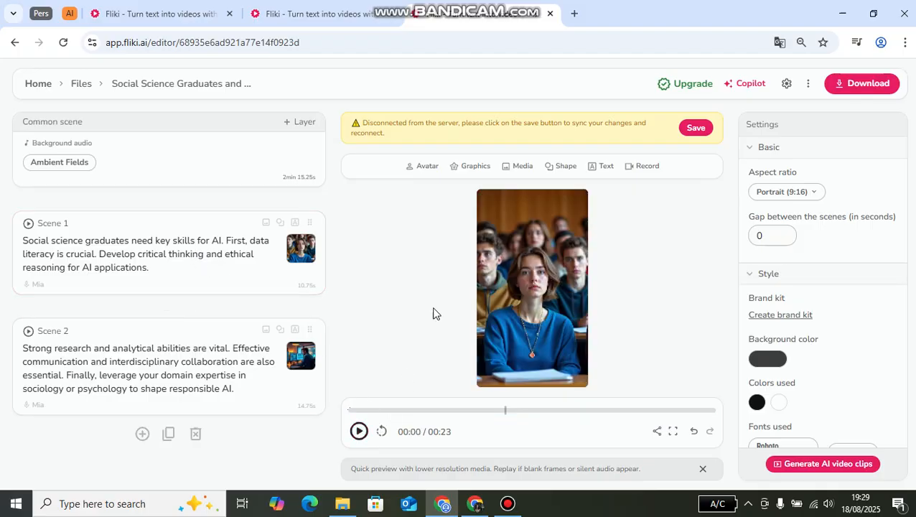
click(523, 5)
- Browse the stock music for the common scene's background audio and close the picker without choosing a track
click(64, 168)
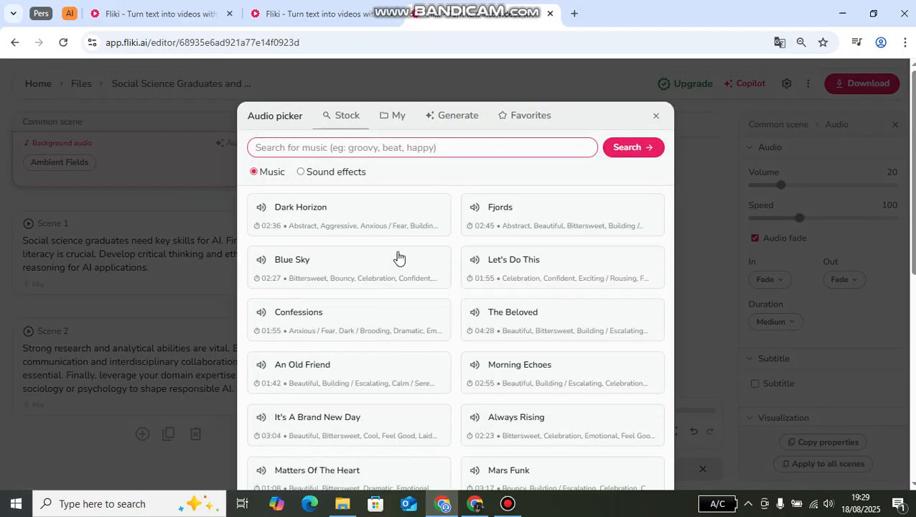
scroll(511, 287, down, 5)
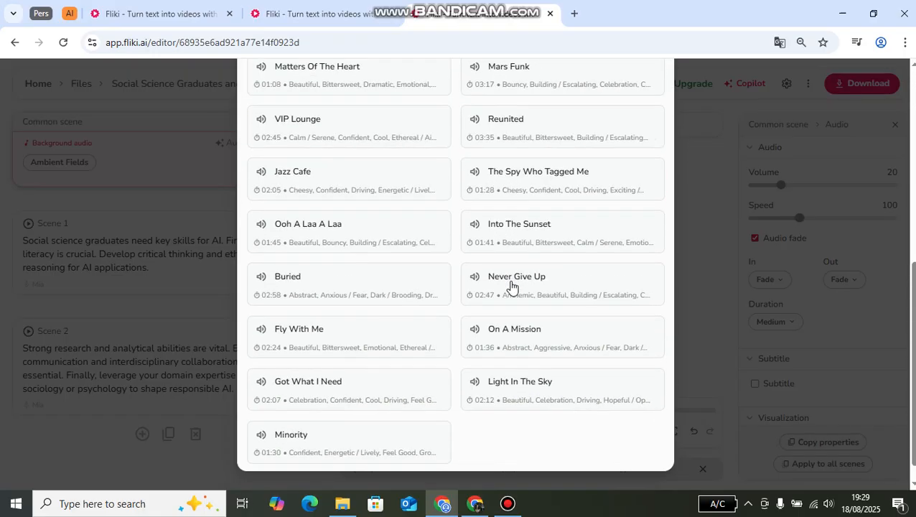
scroll(511, 287, up, 5)
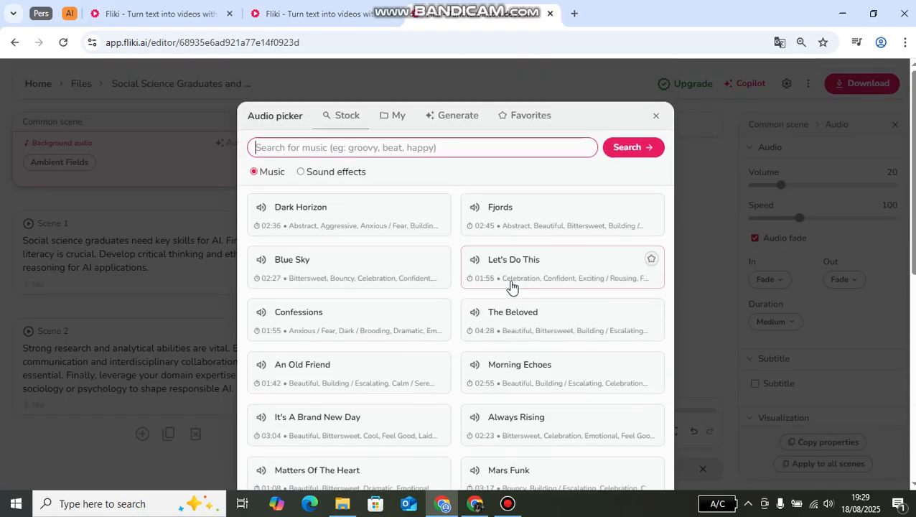
click(655, 116)
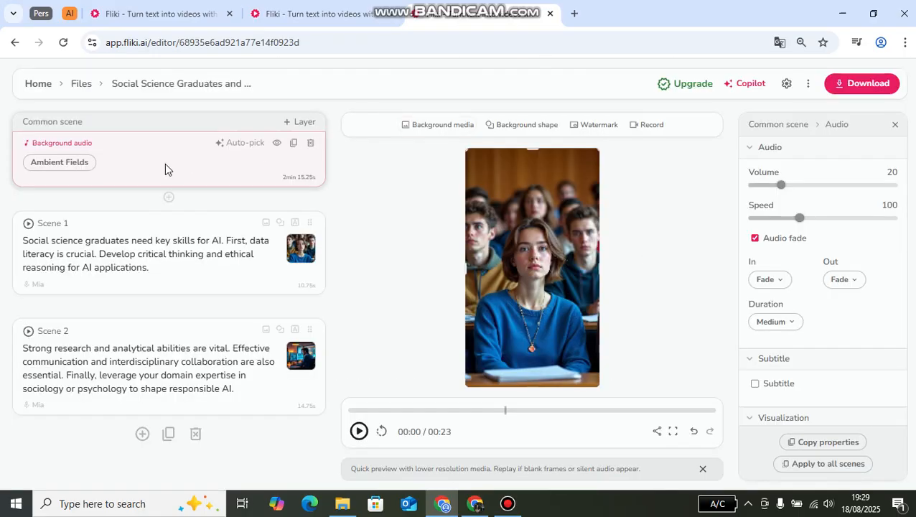
- Examine Scene 1's voiceover script, text, shape and media layers, including the voiceover's audio settings
click(132, 248)
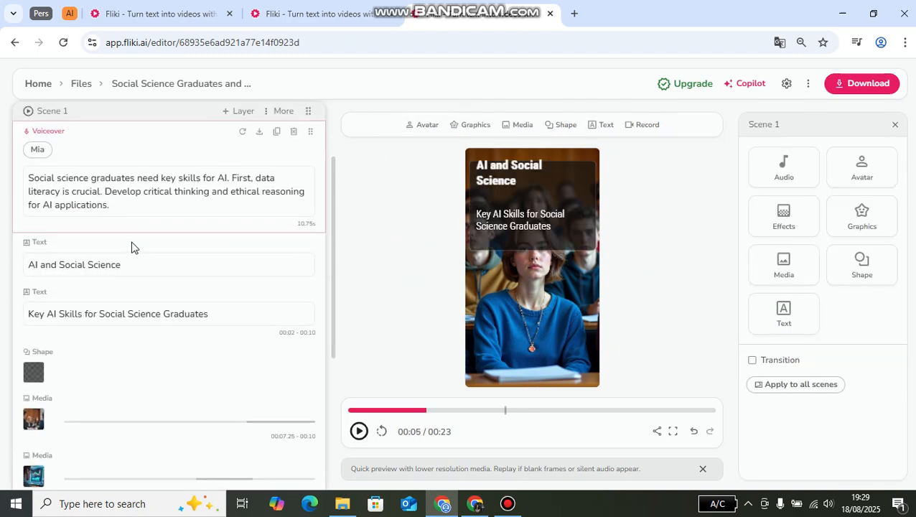
scroll(119, 288, down, 1)
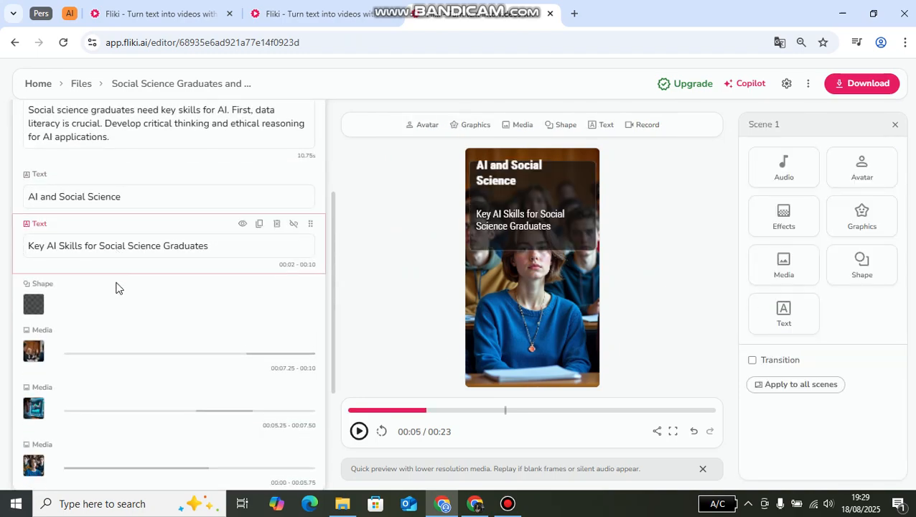
scroll(98, 223, down, 2)
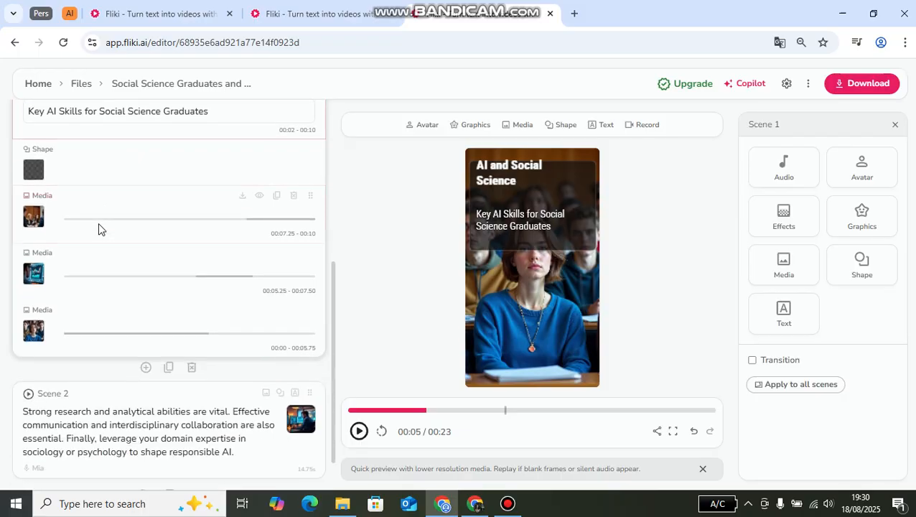
scroll(98, 223, up, 4)
scroll(98, 223, up, 1)
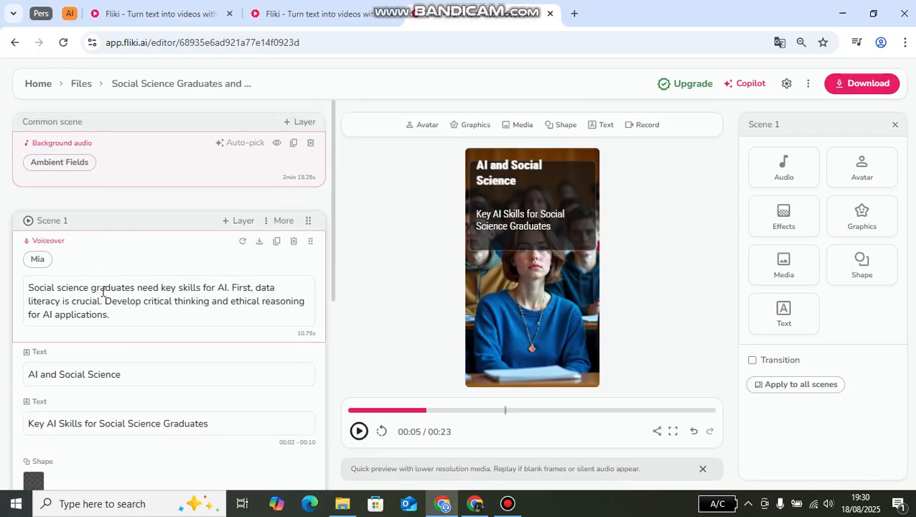
scroll(132, 276, down, 2)
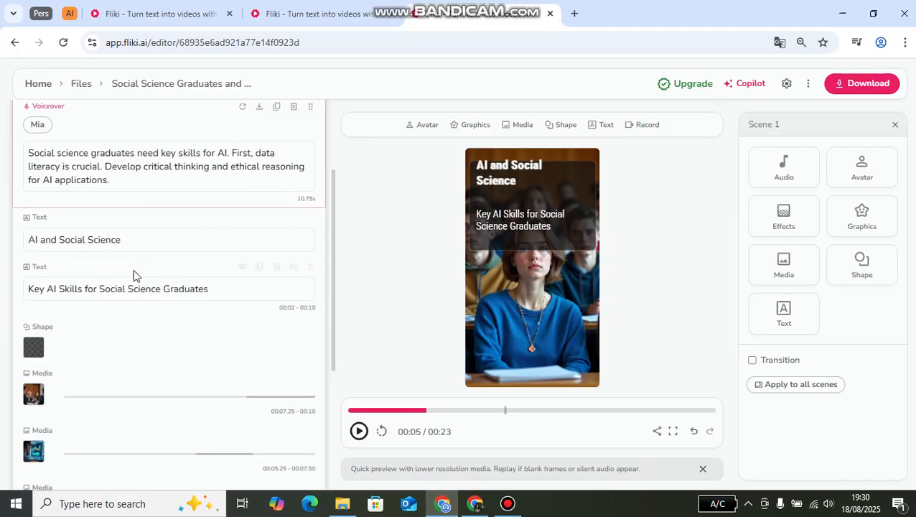
click(127, 168)
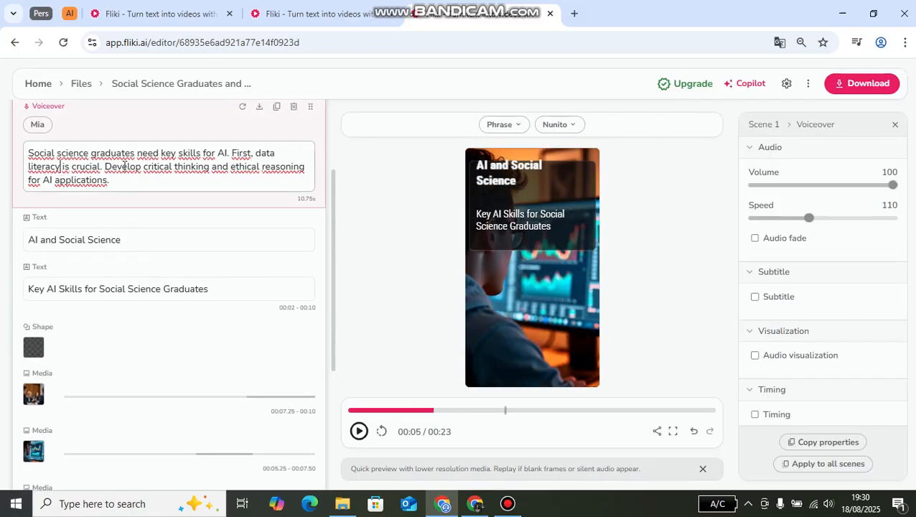
scroll(137, 237, up, 1)
scroll(139, 272, down, 4)
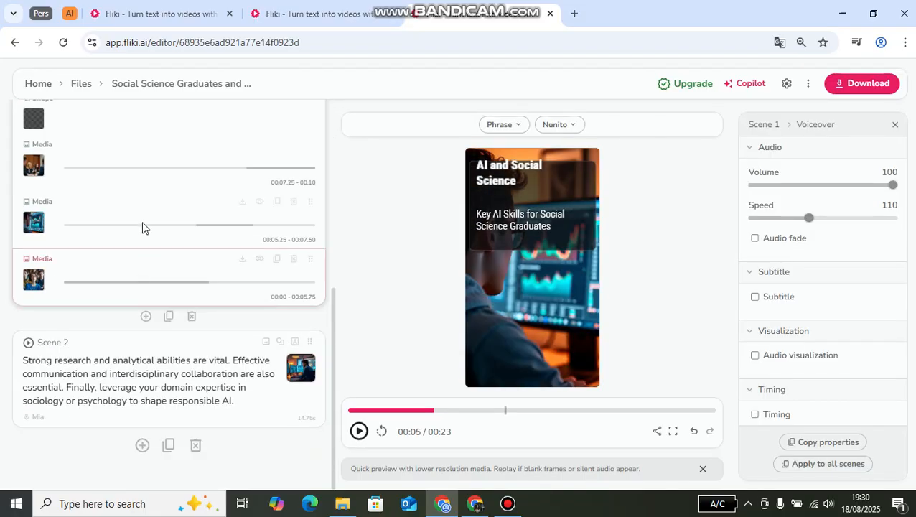
- Open Scene 2 and examine its layers and the settings of its voiceover
click(109, 376)
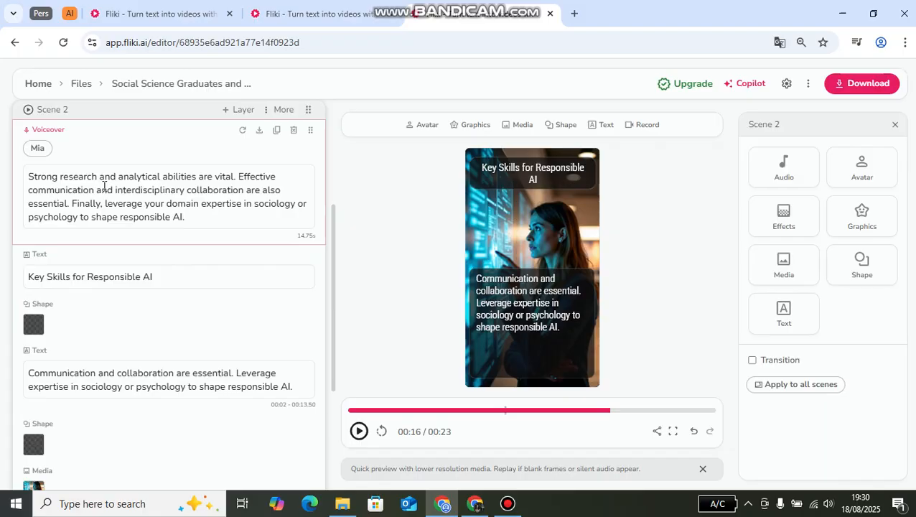
scroll(217, 278, up, 3)
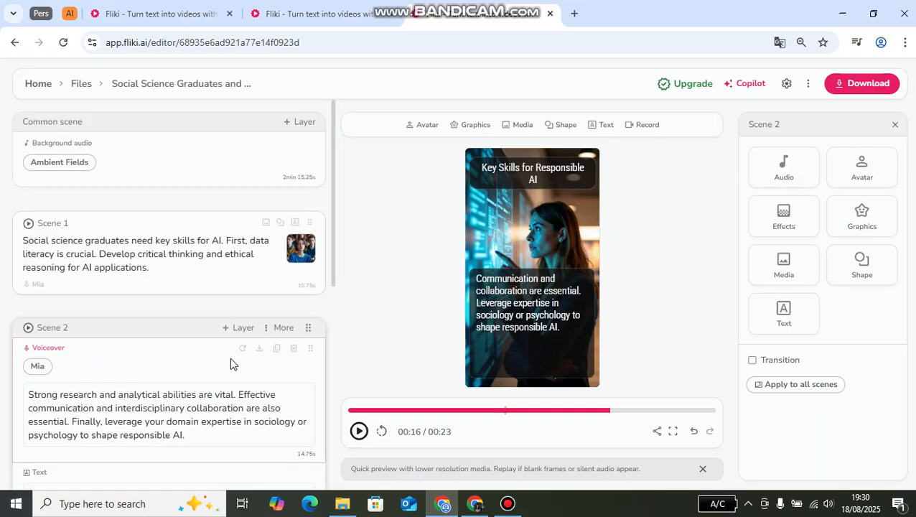
click(119, 408)
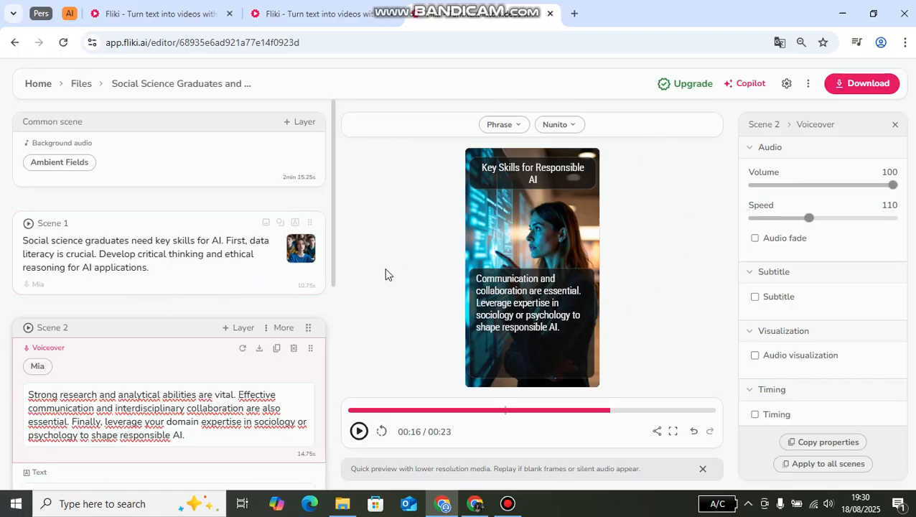
- Try to download the video, compare the Standard and Premium plans, and return to the Fliki homepage
click(843, 86)
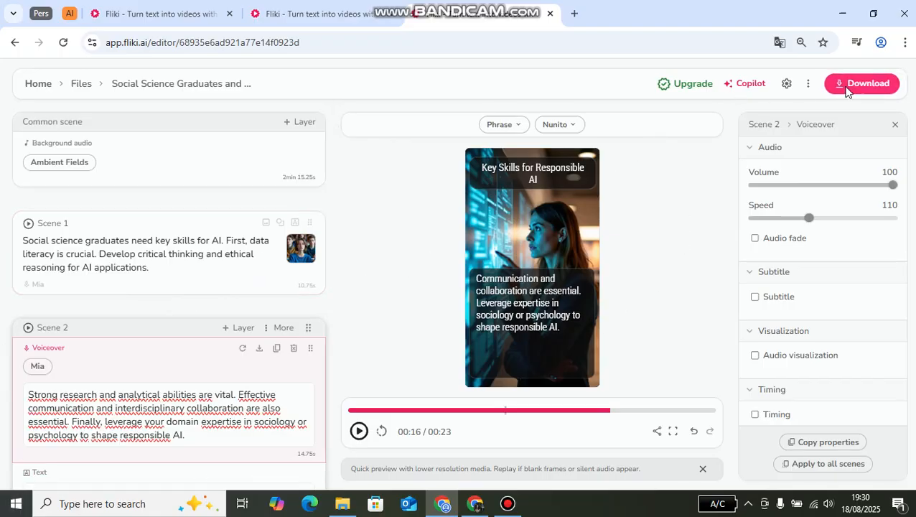
scroll(400, 294, down, 2)
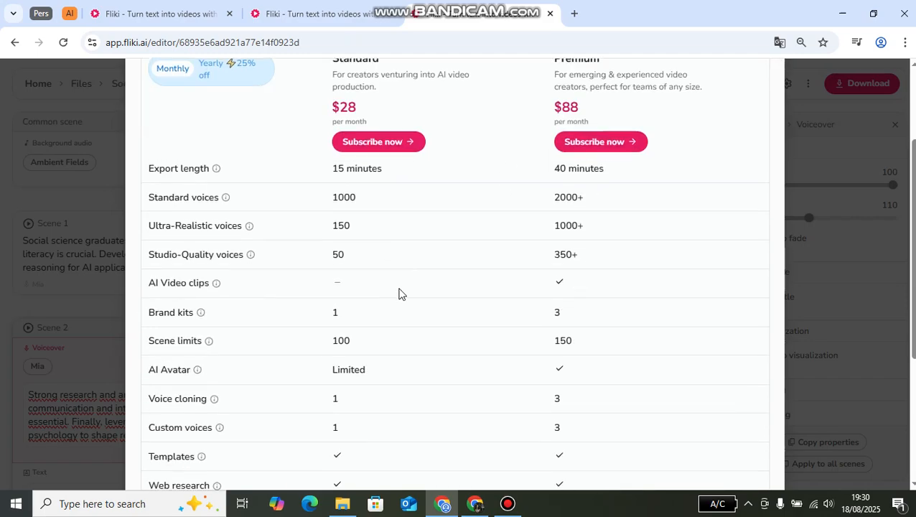
scroll(400, 293, up, 2)
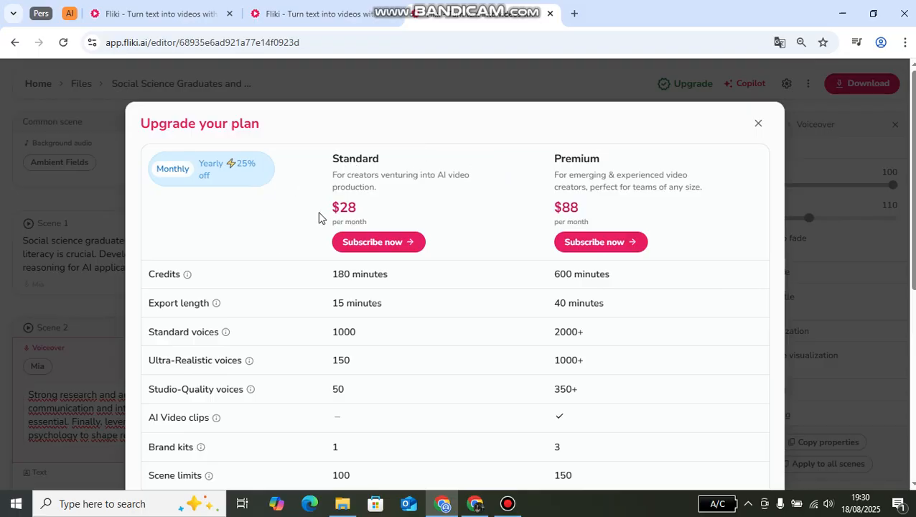
click(758, 123)
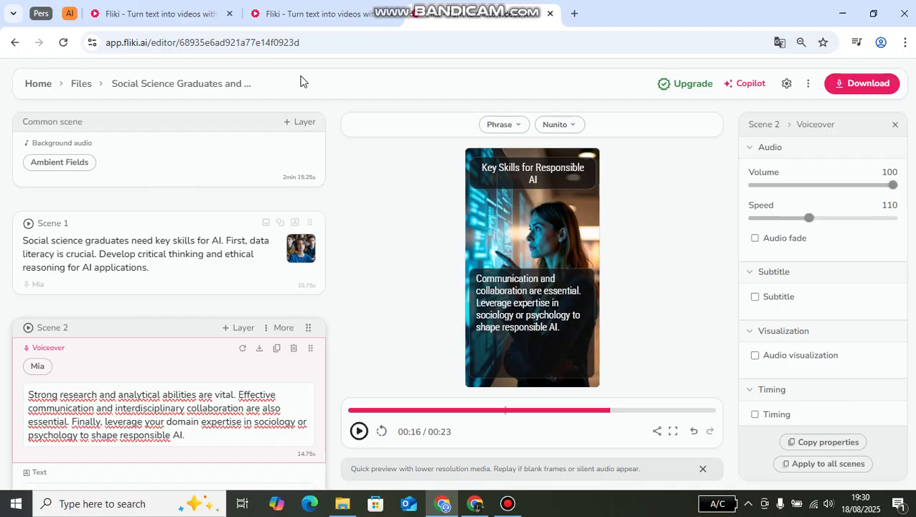
click(176, 14)
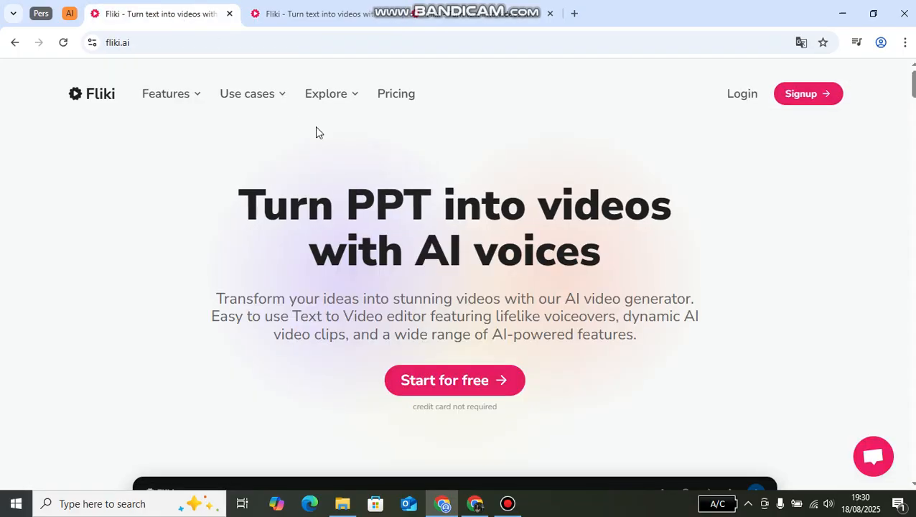